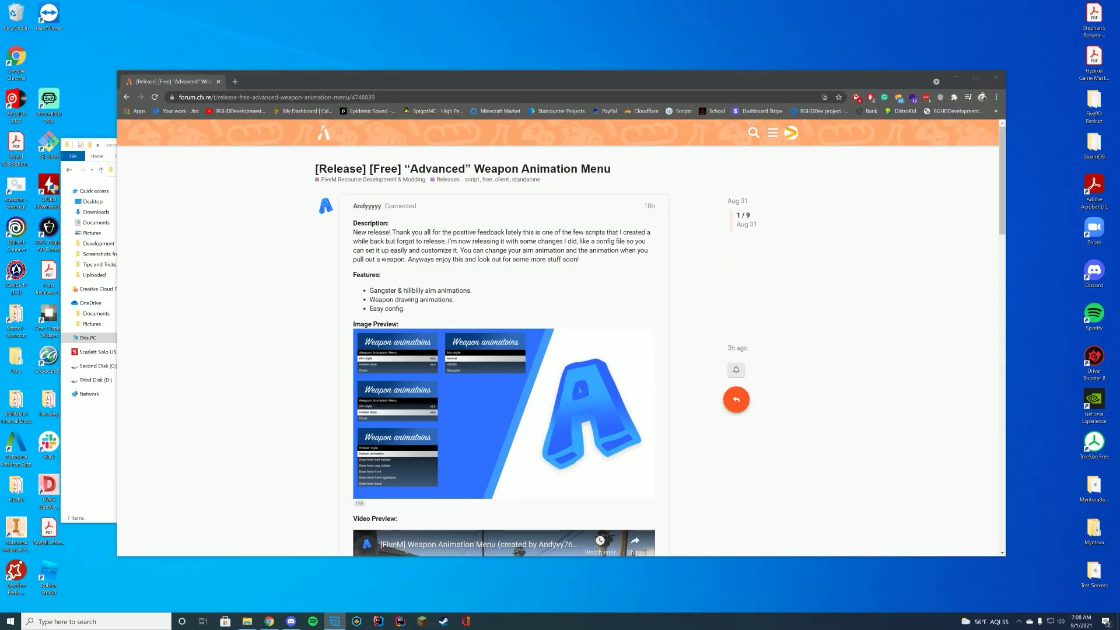
Scroll to the forum post's download link and open the WeaponAnimationMenu GitHub repository.
scroll(783, 269, down, 6)
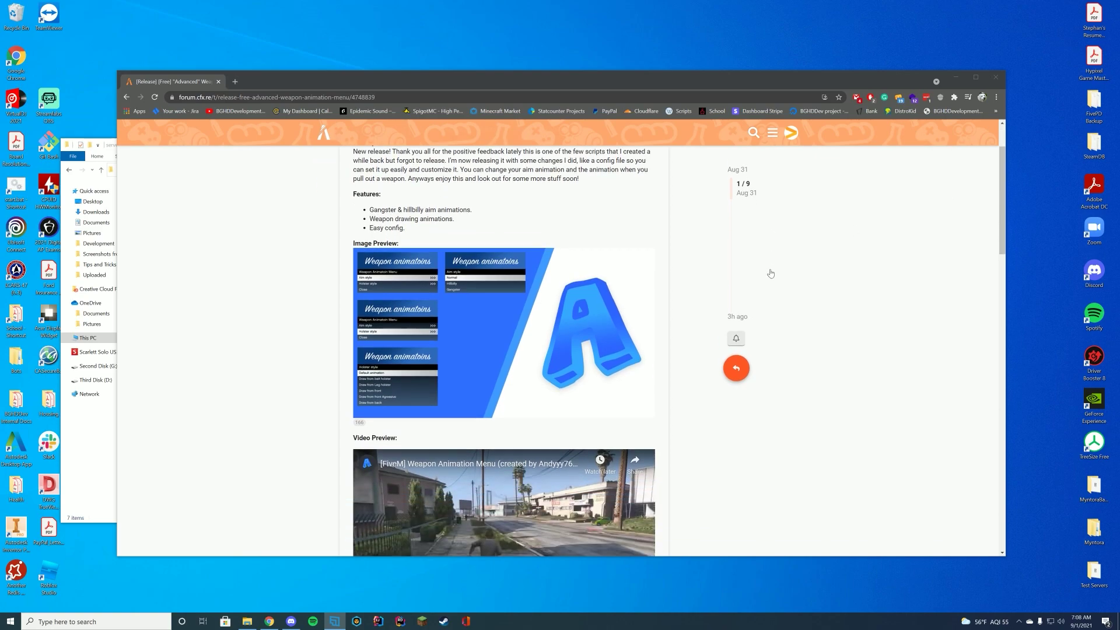
scroll(782, 269, down, 1)
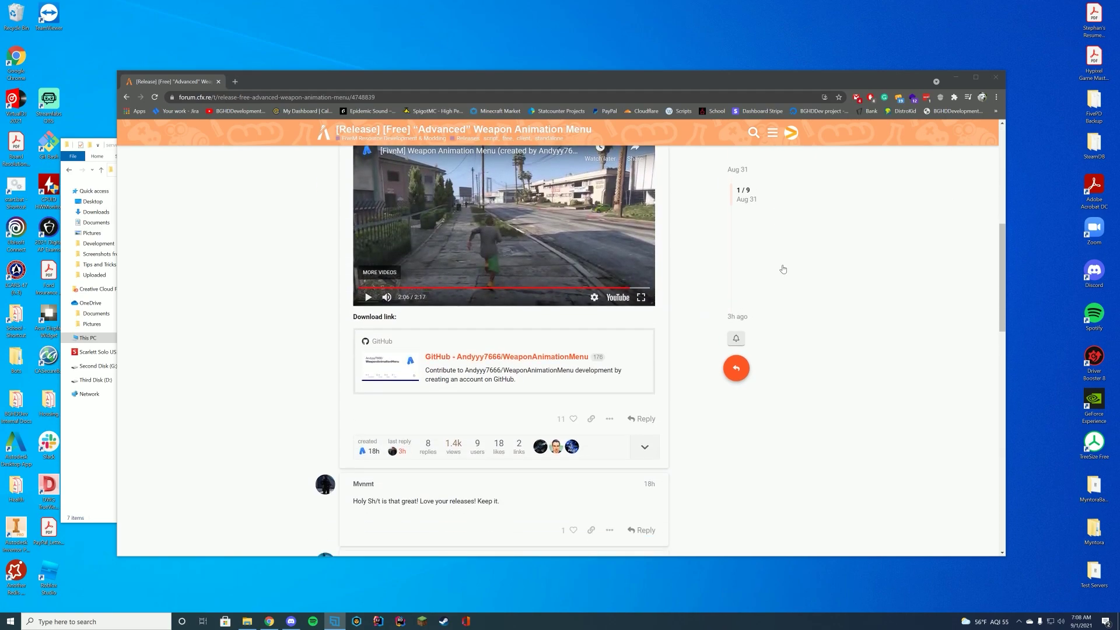
scroll(782, 268, up, 5)
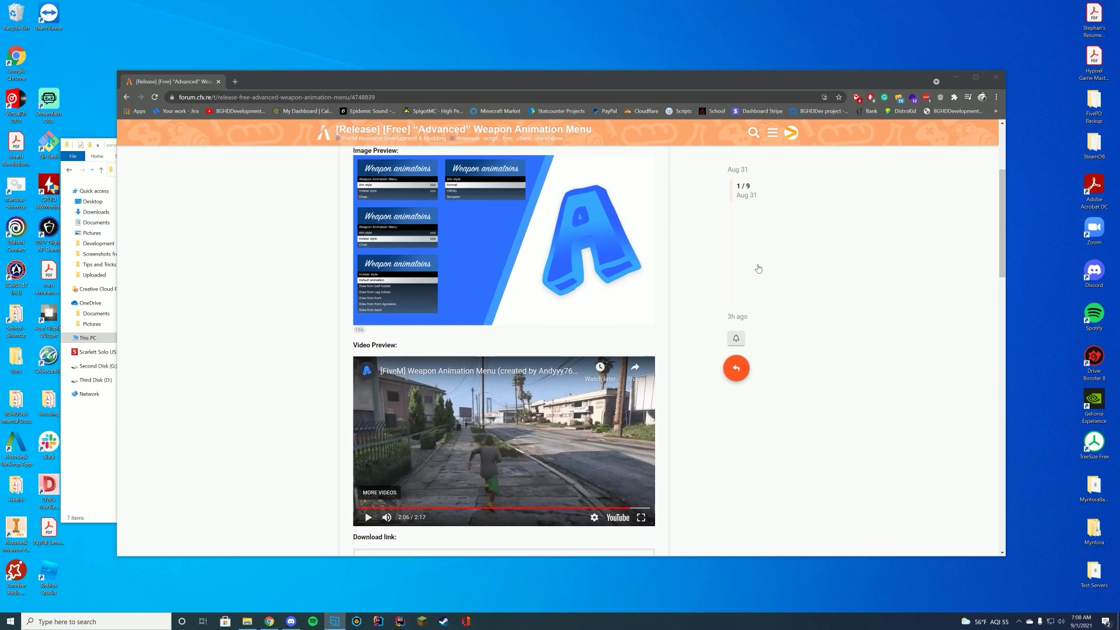
scroll(928, 288, down, 6)
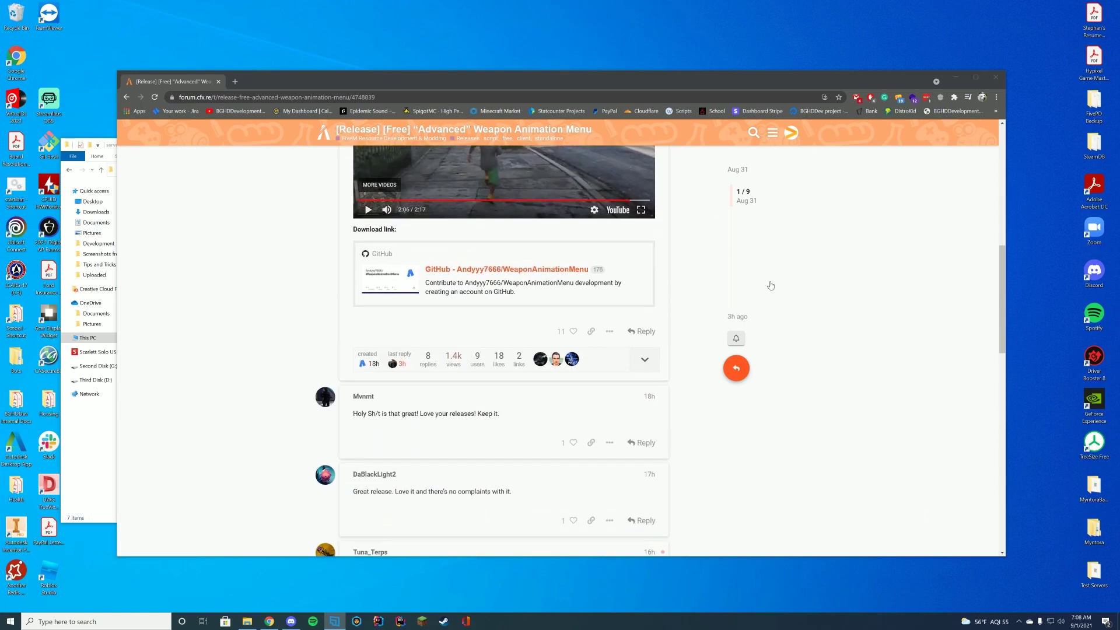
click(514, 273)
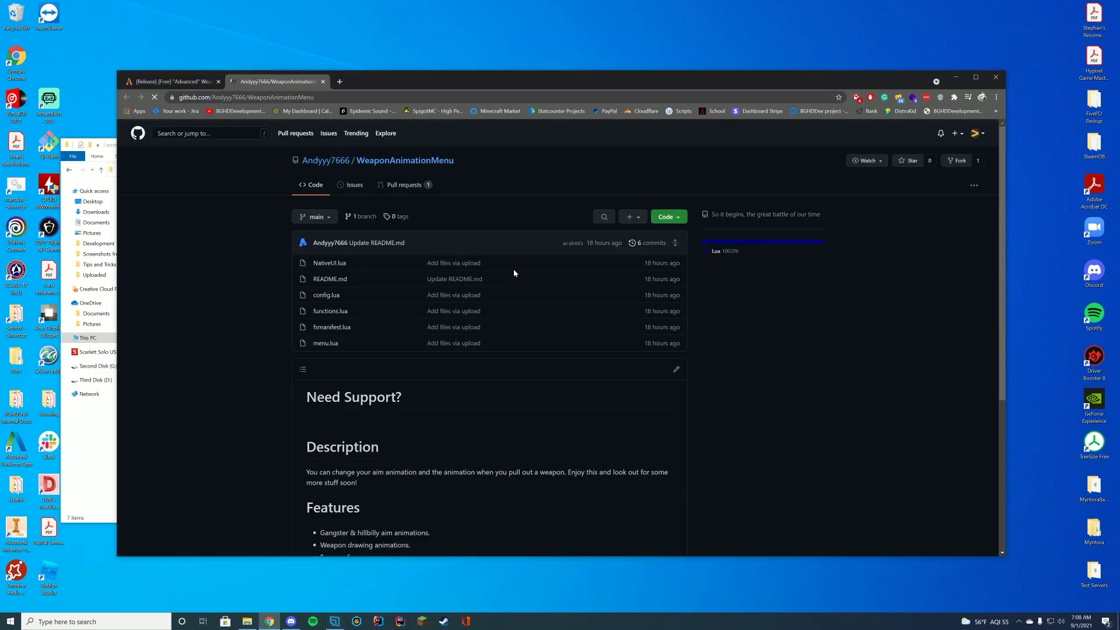
Download the repository as WeaponAnimationMenu-main.zip and open the archive.
click(671, 219)
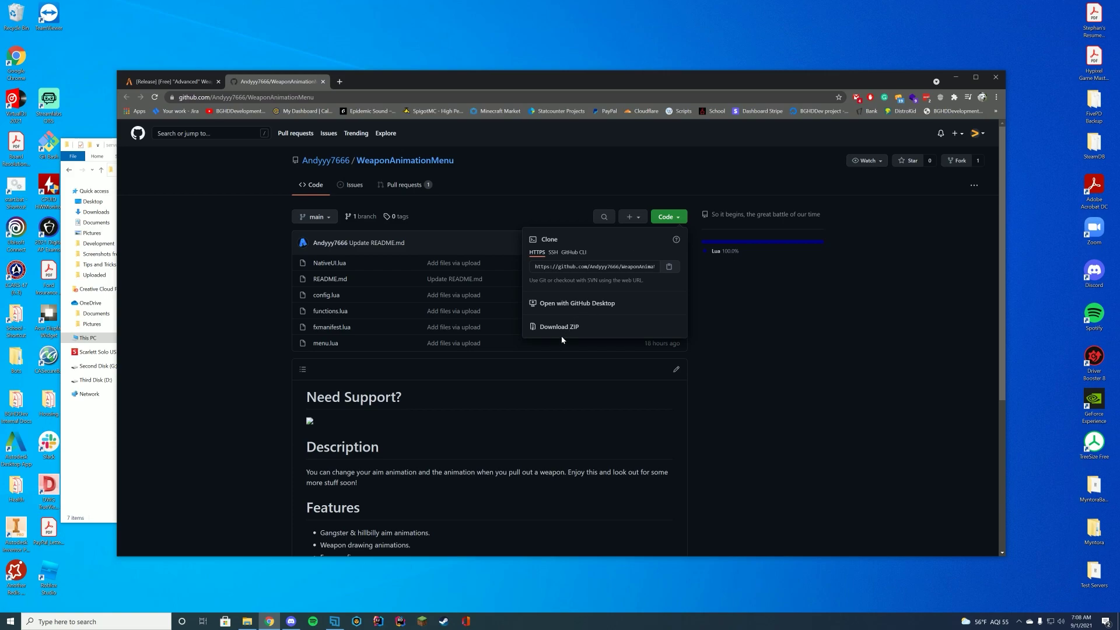
click(564, 327)
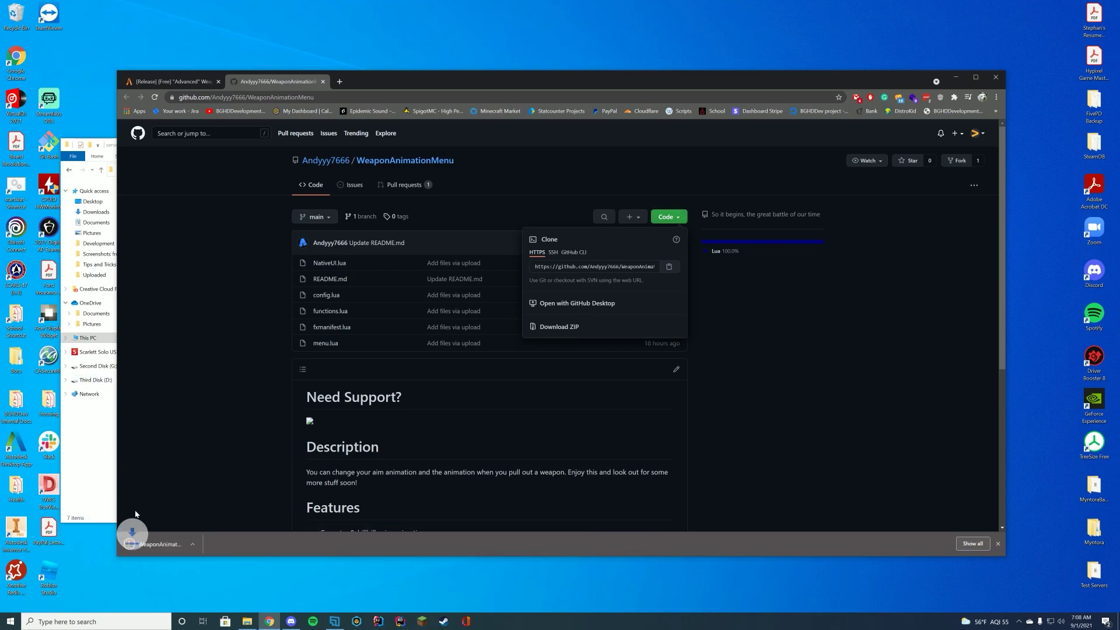
click(162, 545)
Extract the WeaponAnimationMenu-main folder from the archive into server-data\resources.
click(955, 77)
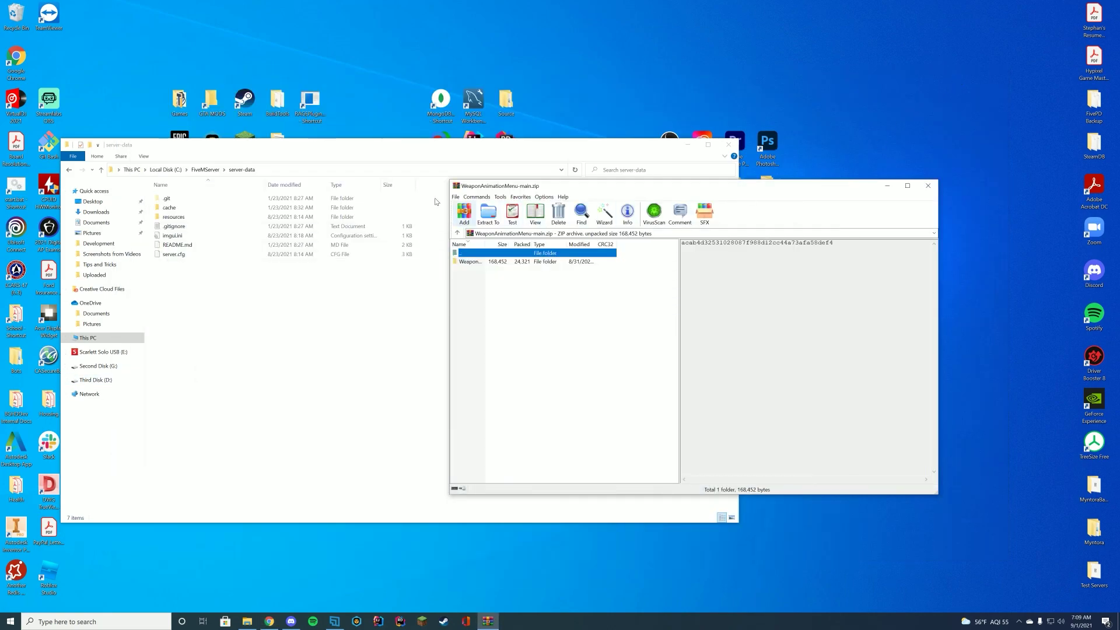
drag(532, 186, 710, 185)
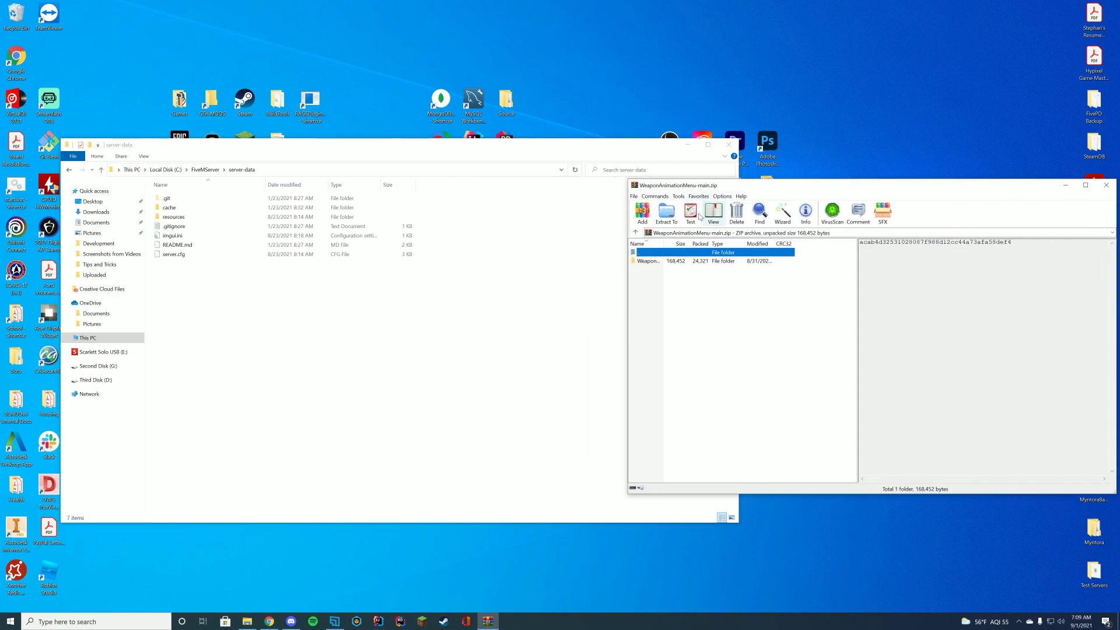
double_click(659, 261)
drag(692, 377, 655, 255)
double_click(653, 254)
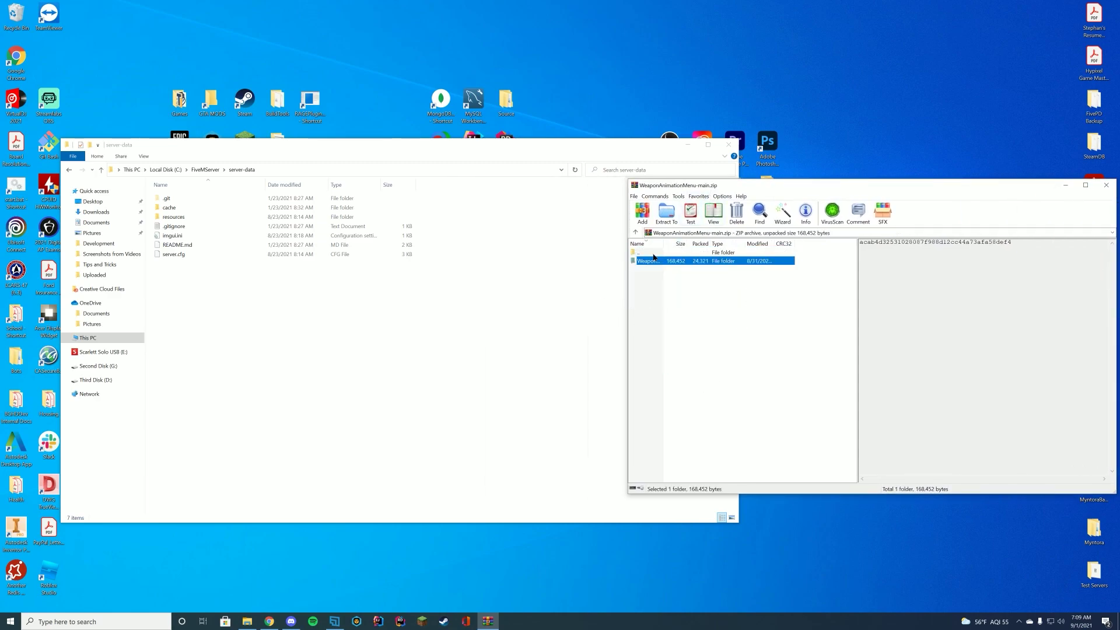
double_click(258, 217)
click(747, 362)
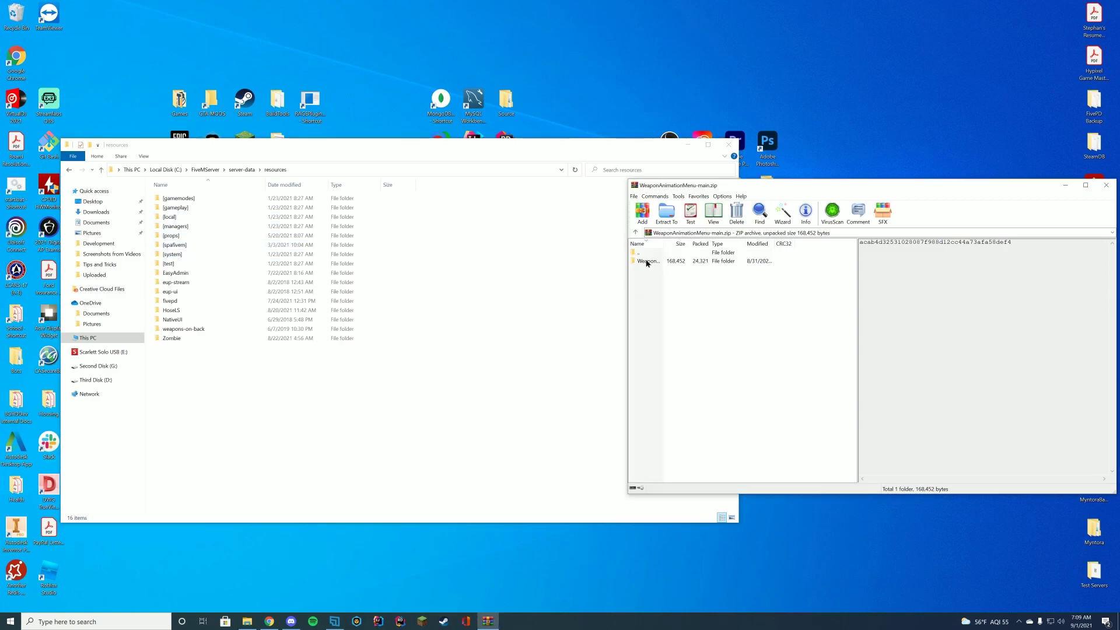
drag(641, 260, 225, 401)
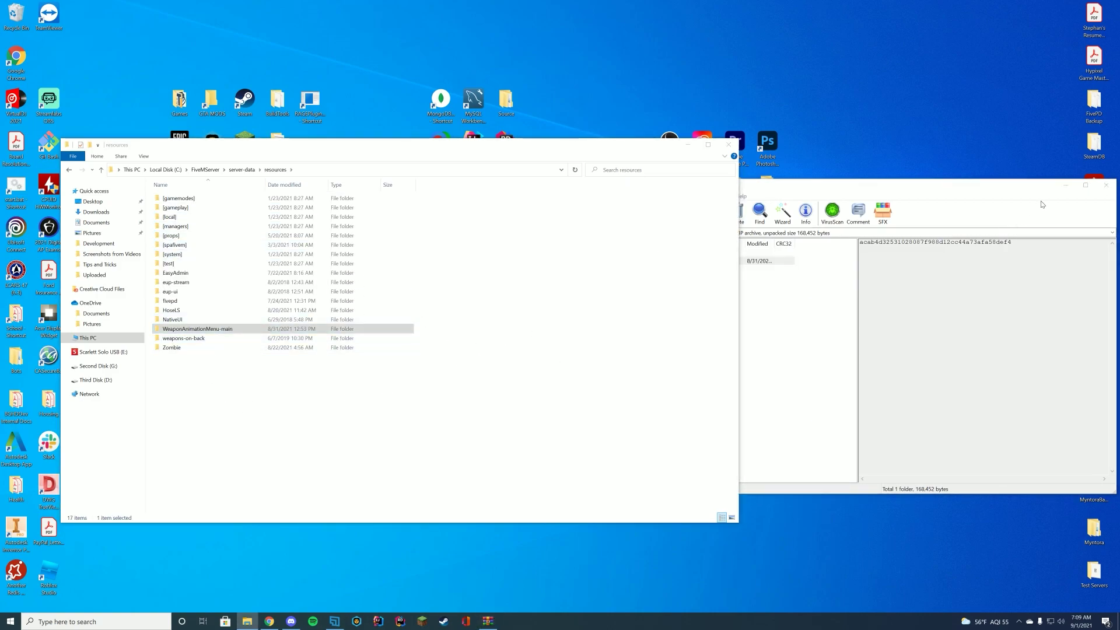
click(1108, 184)
Rename the extracted folder to WeaponAnimationMenu and copy the new name.
right_click(232, 328)
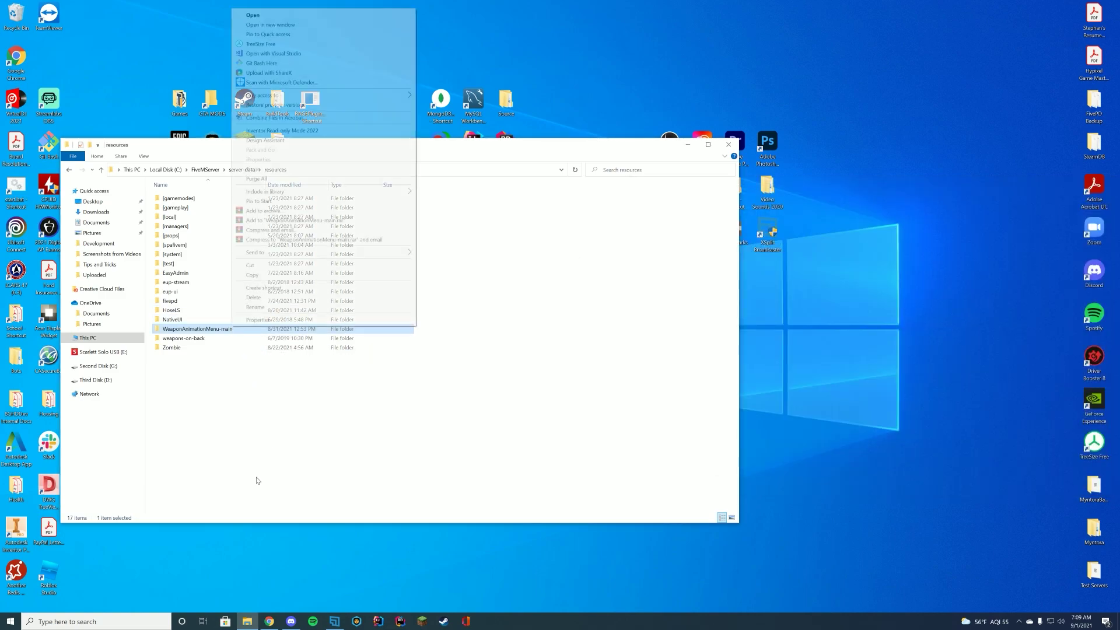
click(274, 307)
drag(234, 329, 175, 328)
key(BackSpace)
right_click(177, 328)
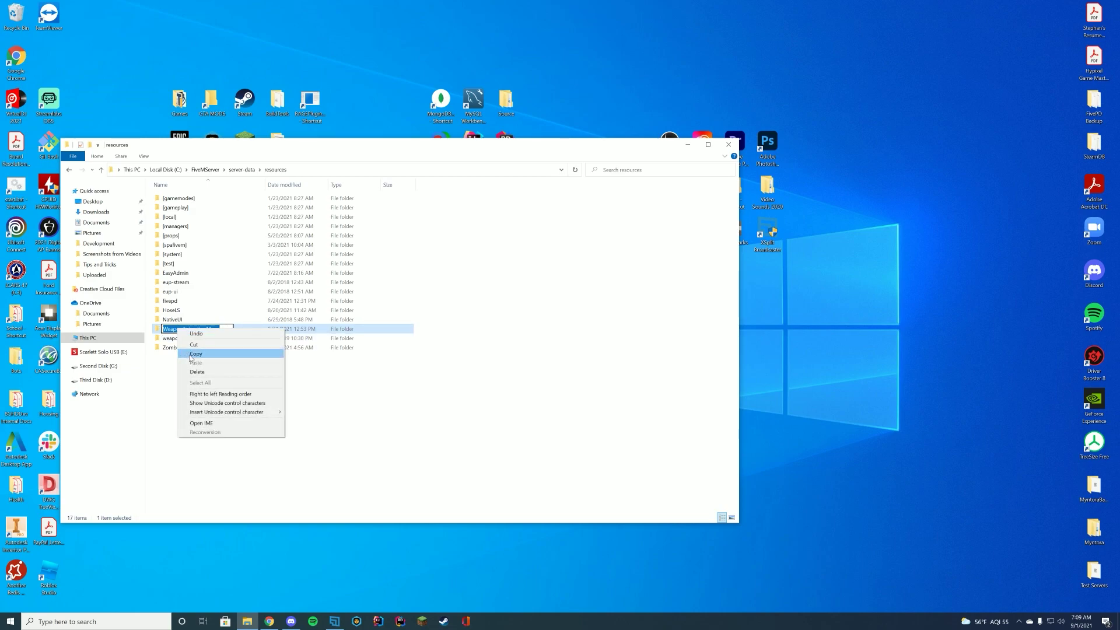
click(195, 354)
key(Return)
Open config.lua from the WeaponAnimationMenu folder in Notepad++.
double_click(234, 328)
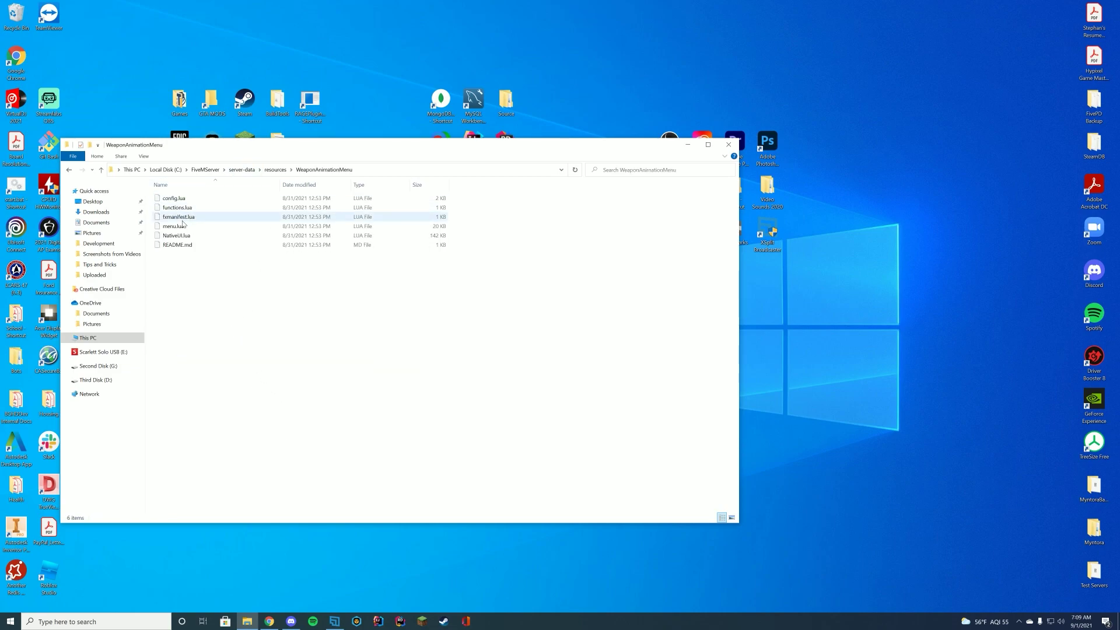
click(175, 198)
right_click(175, 199)
click(220, 242)
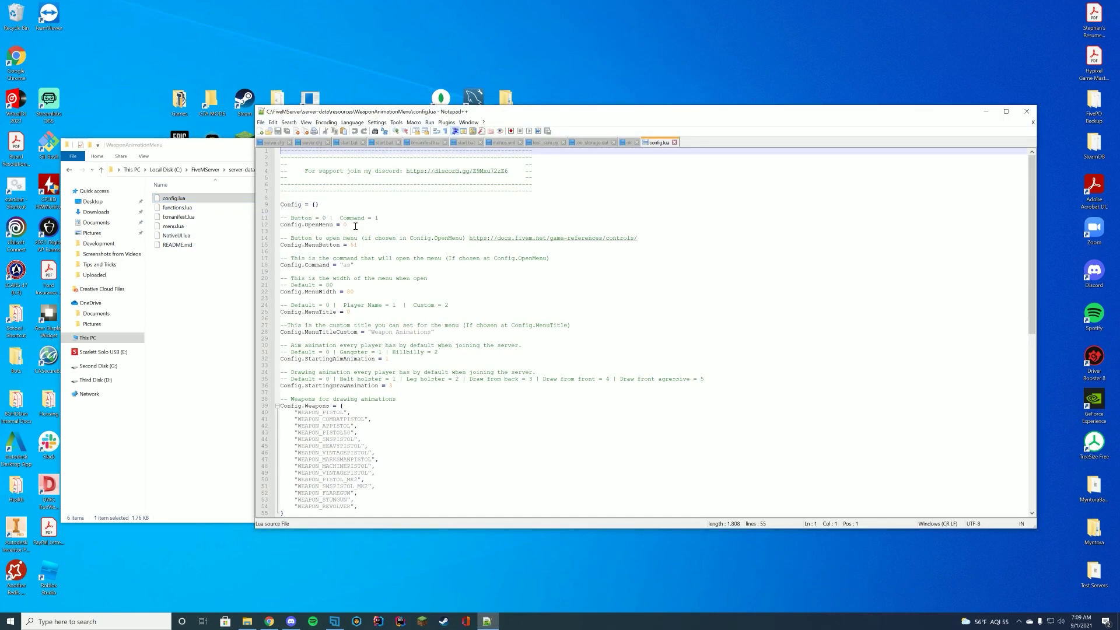
Change Config.OpenMenu from 0 to 1, reviewing the MenuButton, Command and width settings.
drag(305, 219, 319, 217)
click(361, 244)
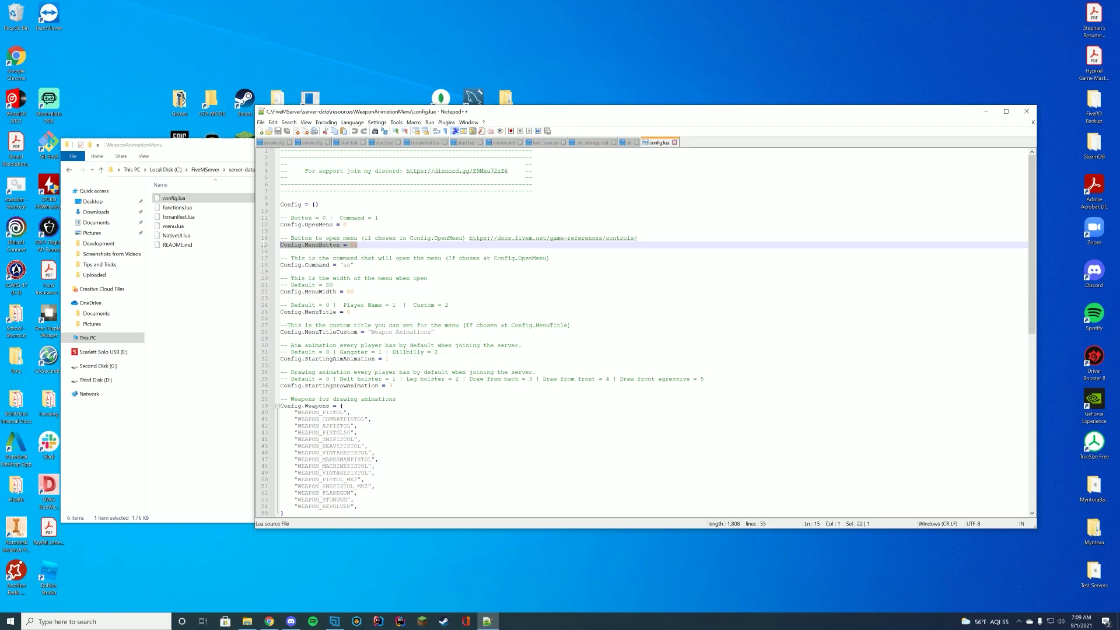
drag(354, 265, 242, 269)
drag(348, 224, 343, 225)
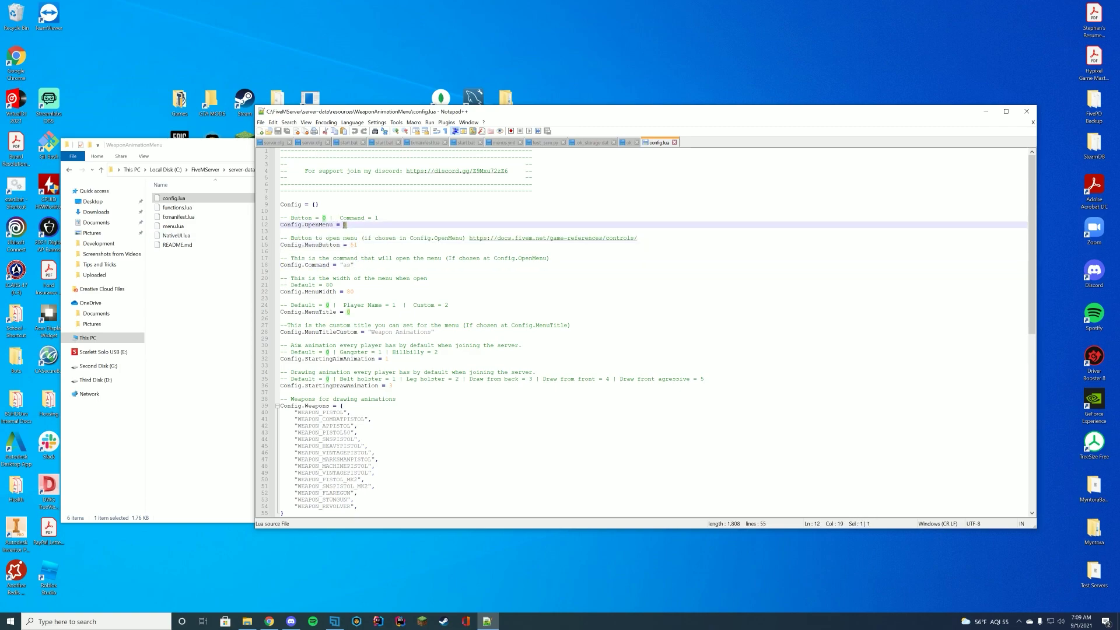
text(1)
click(382, 259)
click(385, 265)
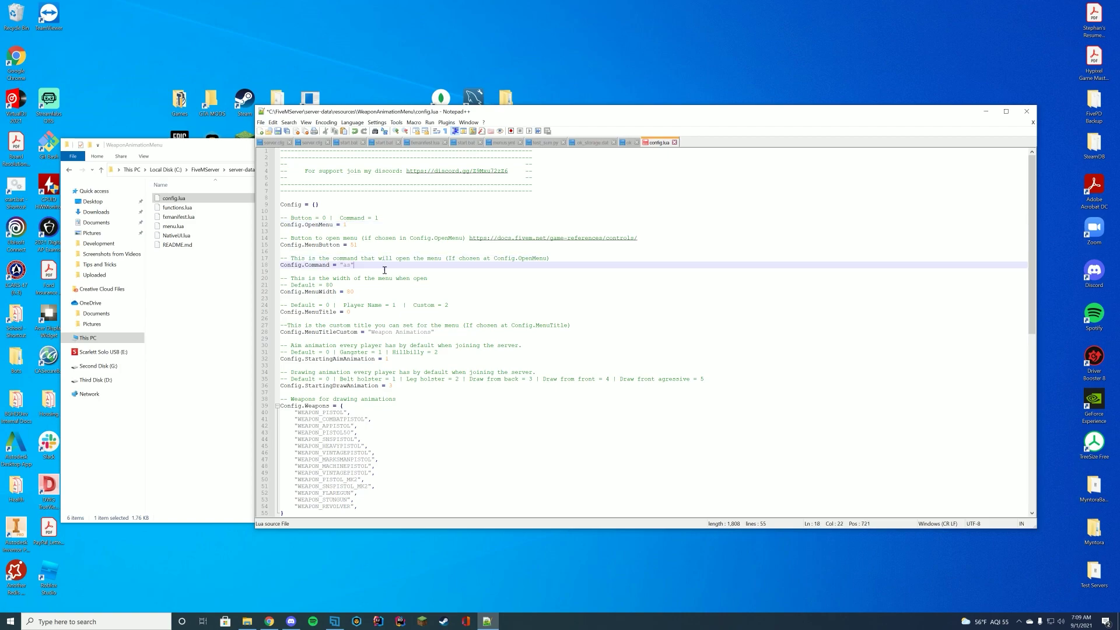
click(374, 285)
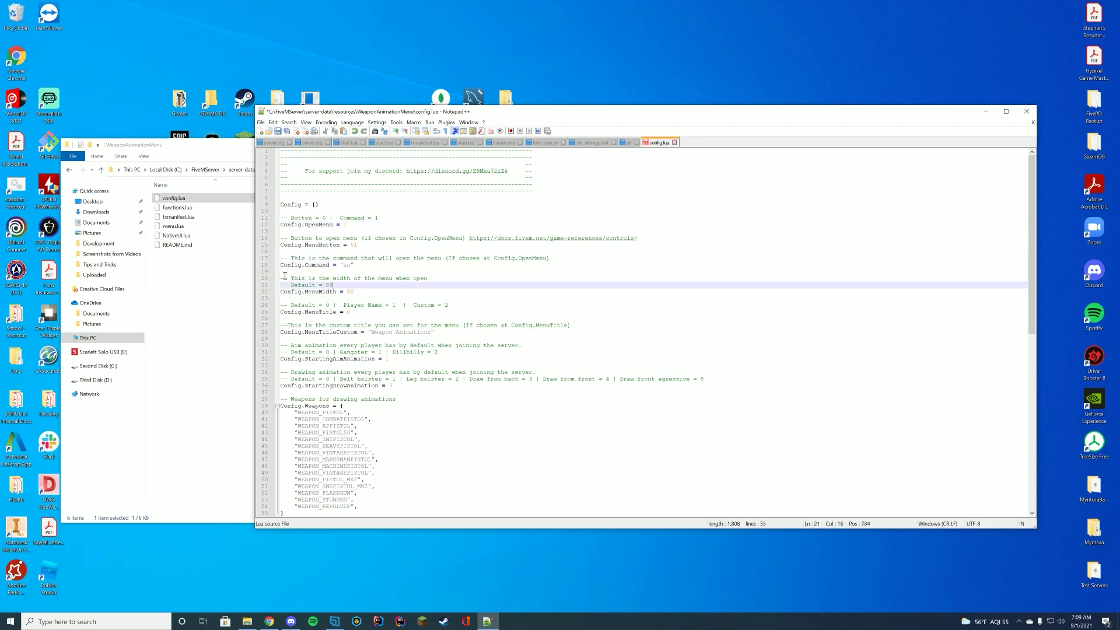
Review the MenuTitle, custom title, StartingAimAnimation and StartingDrawAnimation settings.
scroll(365, 282, down, 2)
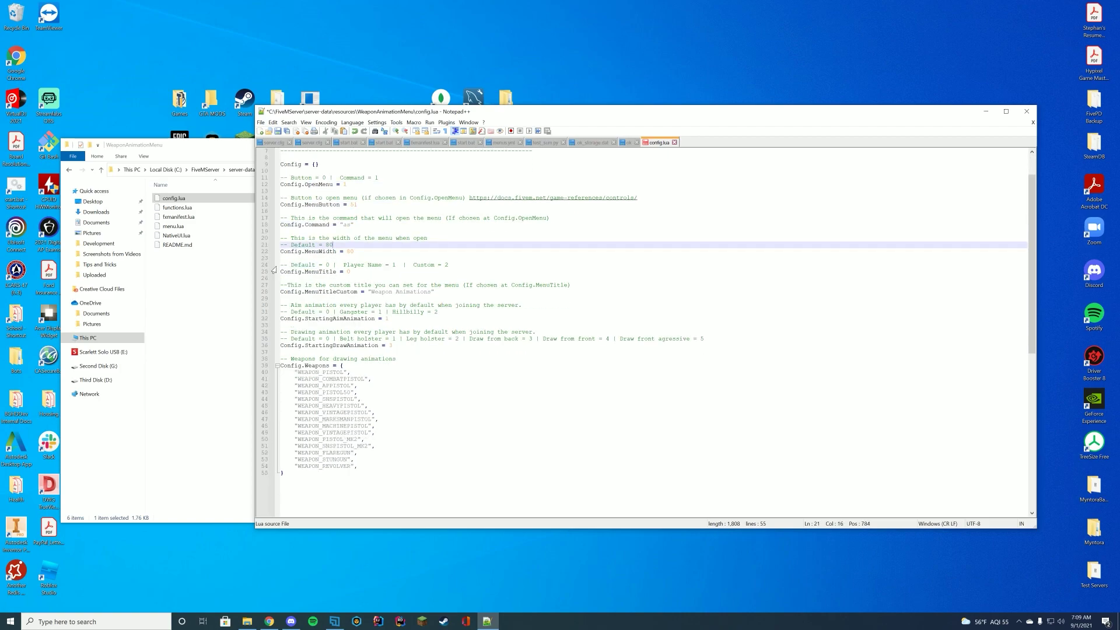
click(372, 272)
click(321, 265)
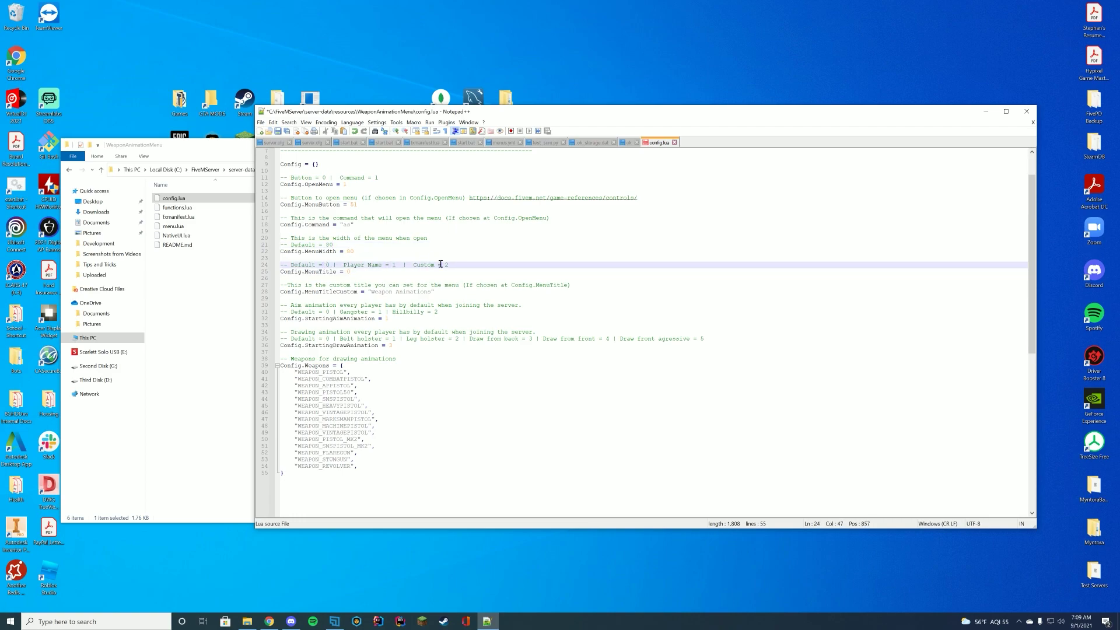
click(339, 293)
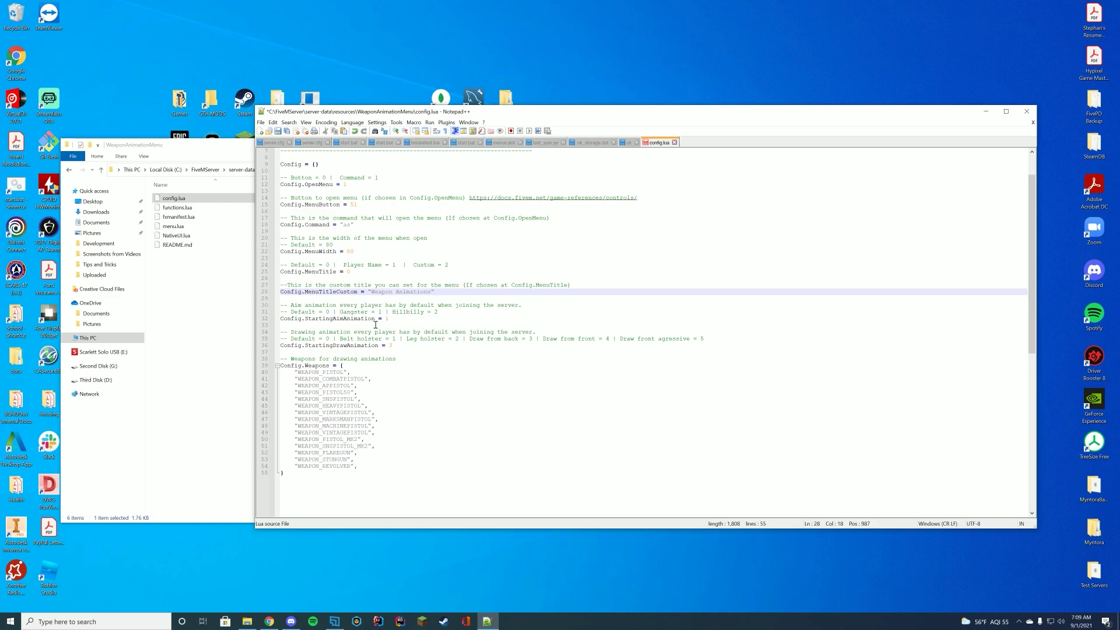
click(317, 318)
click(350, 313)
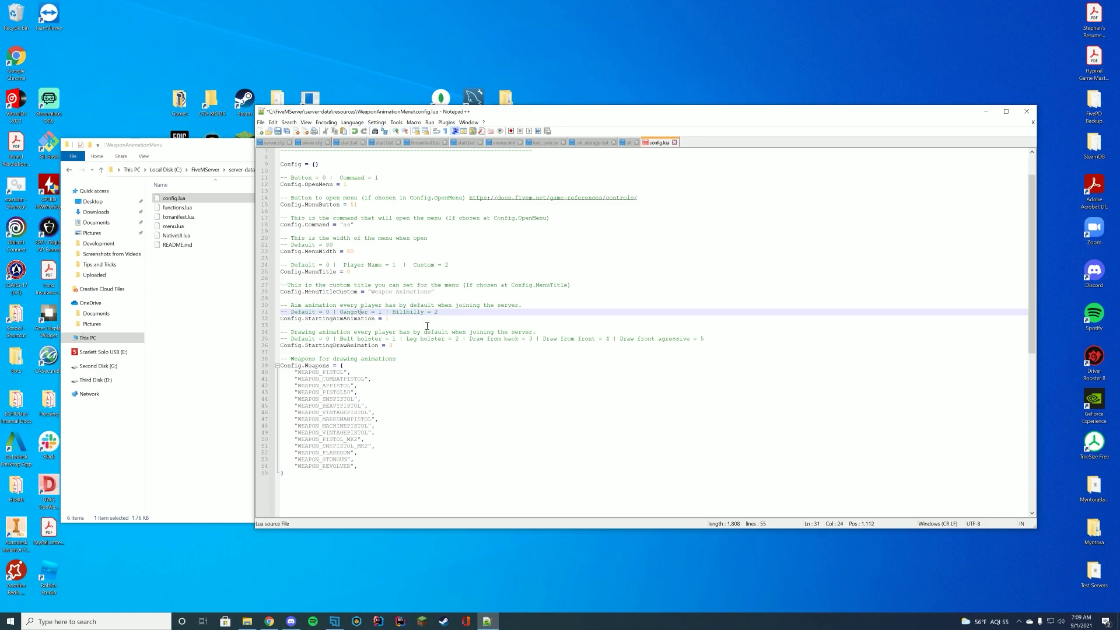
key(Down)
key(End)
click(347, 342)
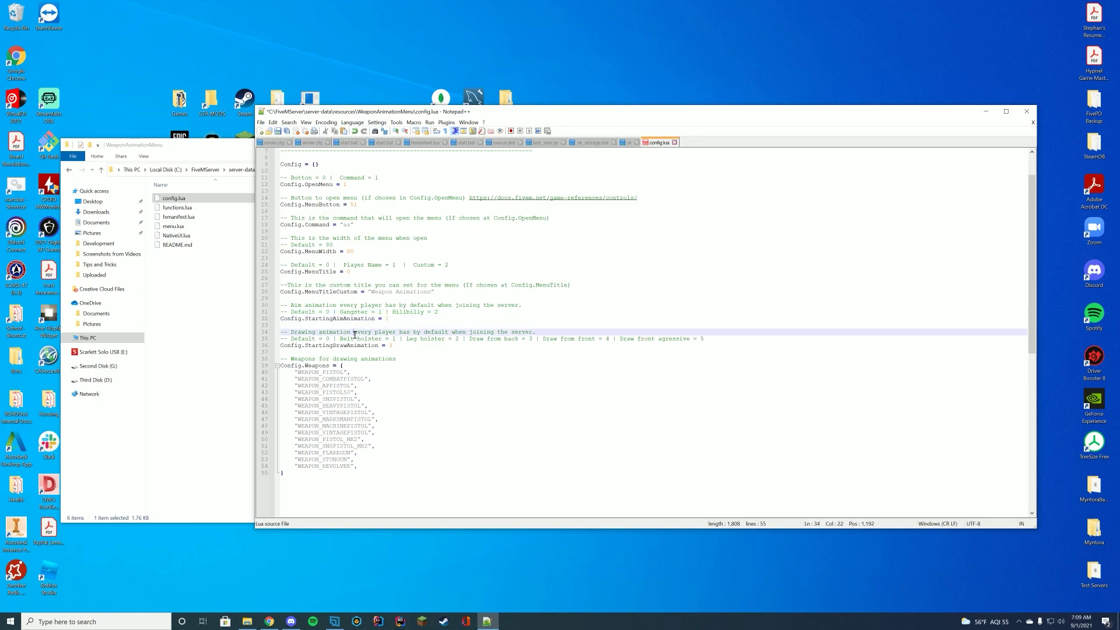
click(341, 346)
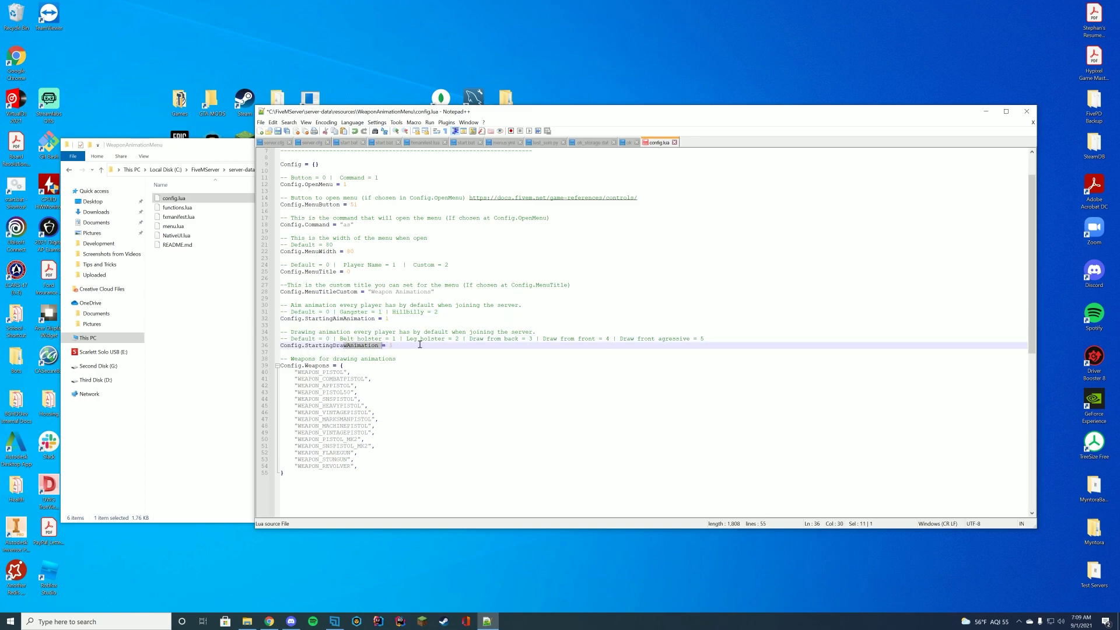
Look over the drawing animation options and Config.Weapons list, then save config.lua.
drag(721, 333, 239, 342)
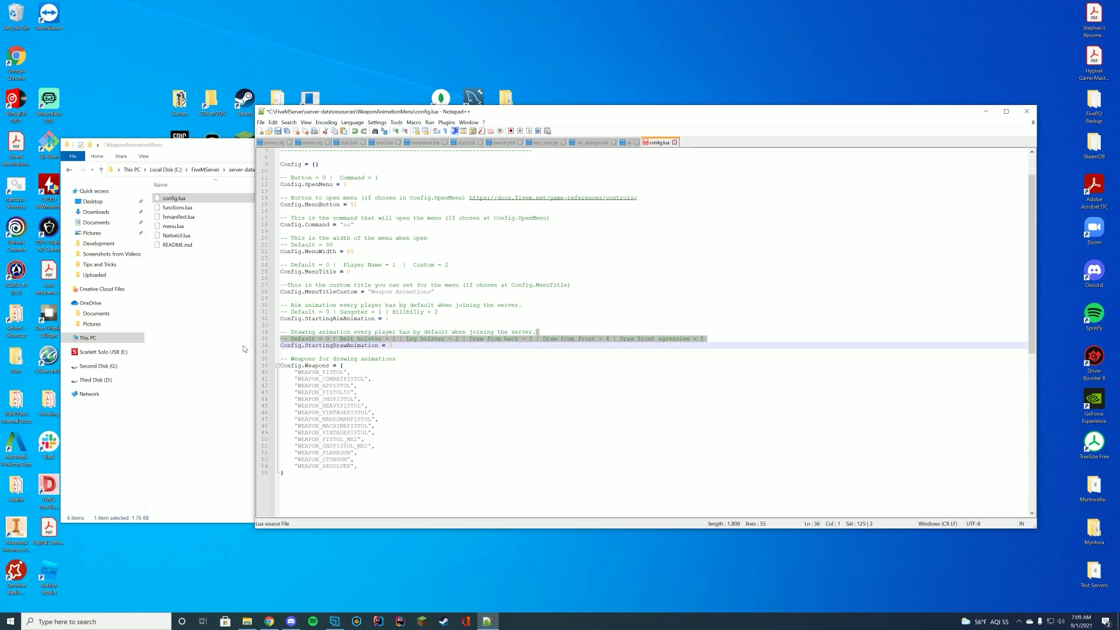
click(573, 340)
click(378, 372)
mouse_move(418, 480)
mouse_down()
mouse_move(350, 409)
mouse_move(357, 359)
mouse_up()
click(441, 332)
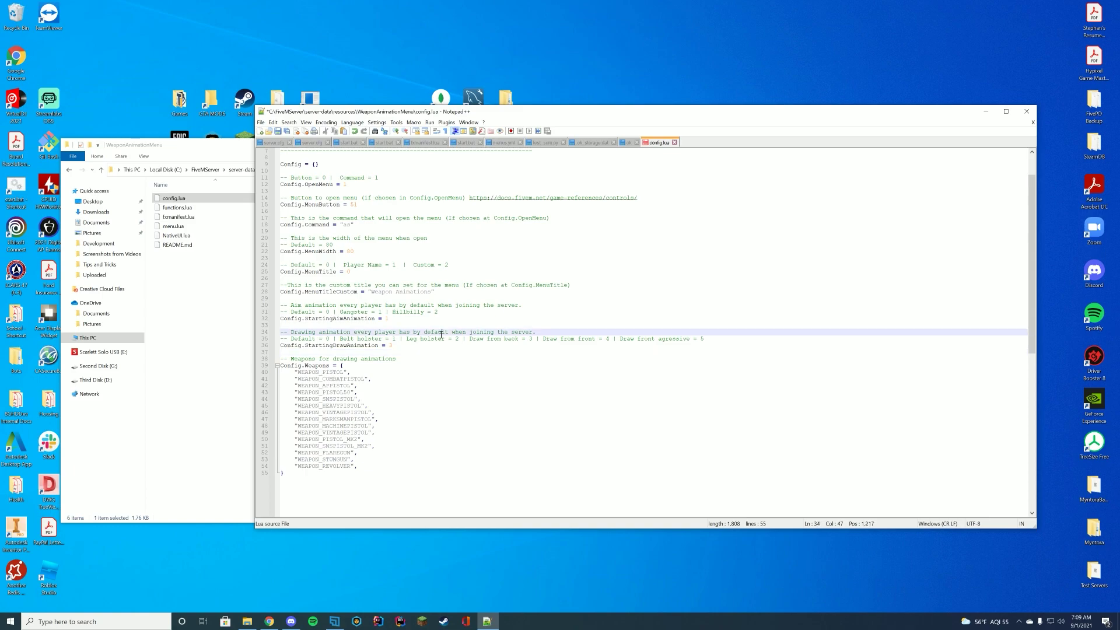
key(ctrl+s)
Close config.lua and open server.cfg from server-data in Notepad++.
click(1027, 110)
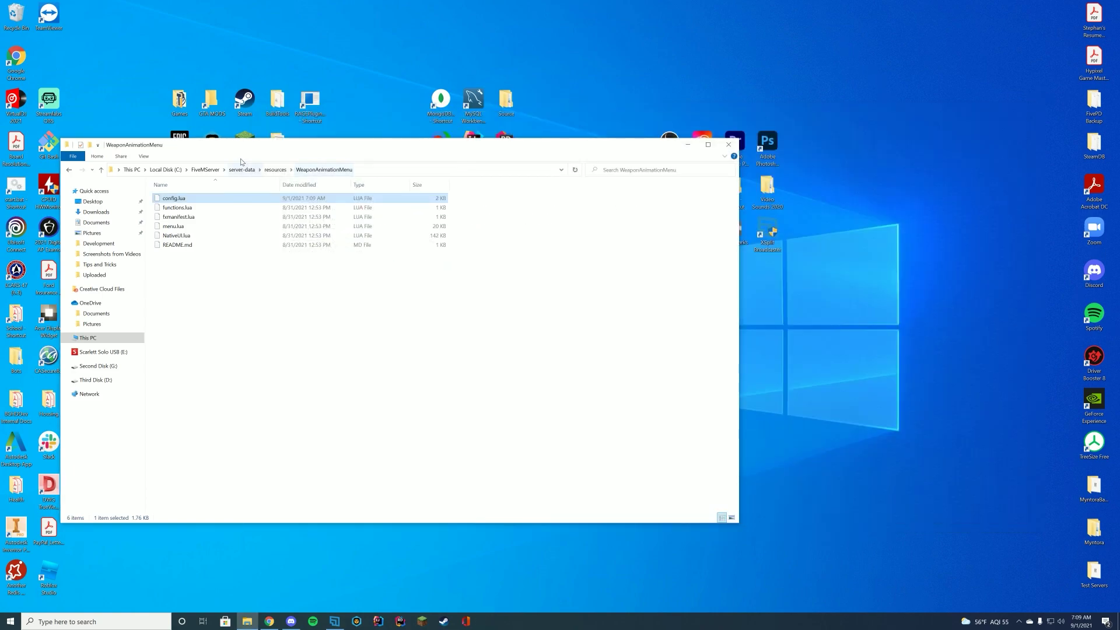
click(250, 170)
right_click(174, 254)
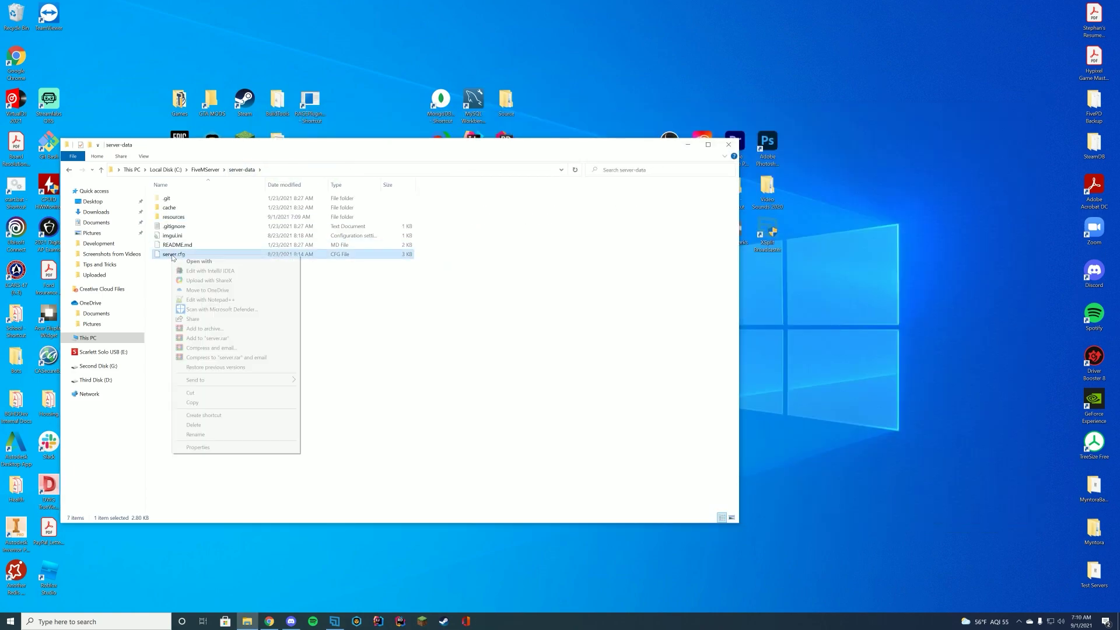
click(220, 303)
Change line 17 from 'ensure Zombie' to 'ensure WeaponAnimationMenu', save, and close the editor.
click(338, 258)
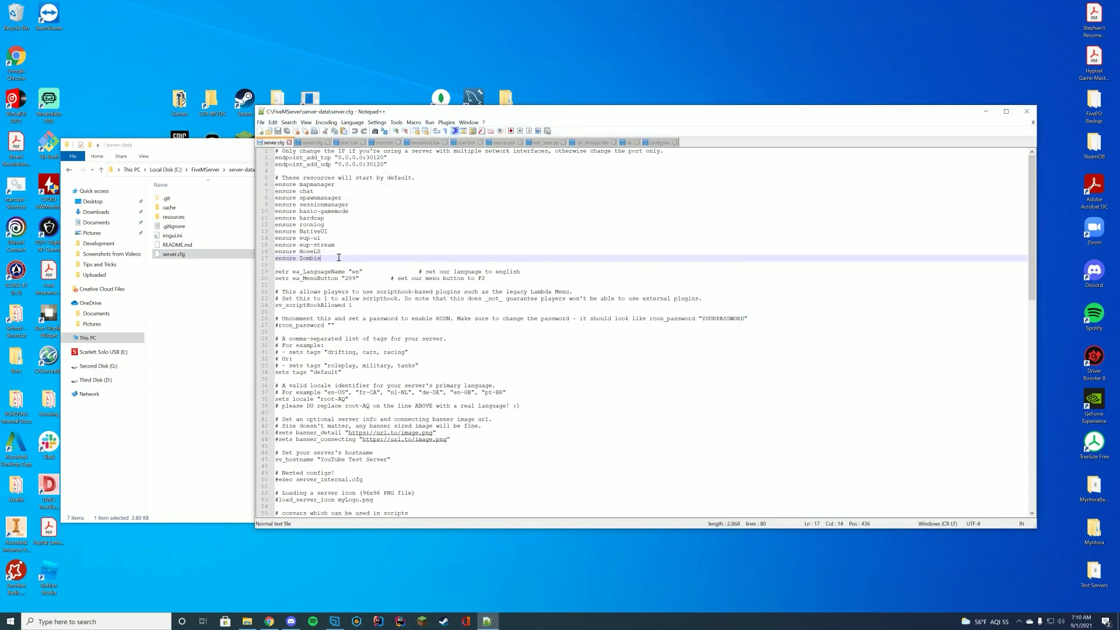
key(ctrl+shift+Left)
key(BackSpace)
text(WeaponAnimationMenu)
click(307, 257)
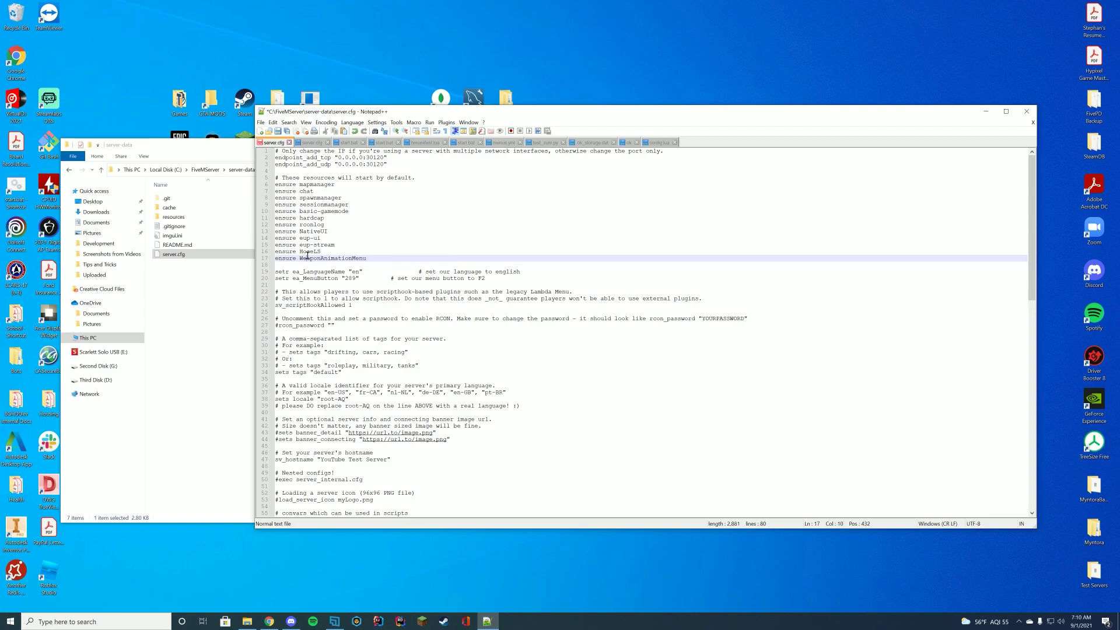
key(ctrl+s)
click(1026, 111)
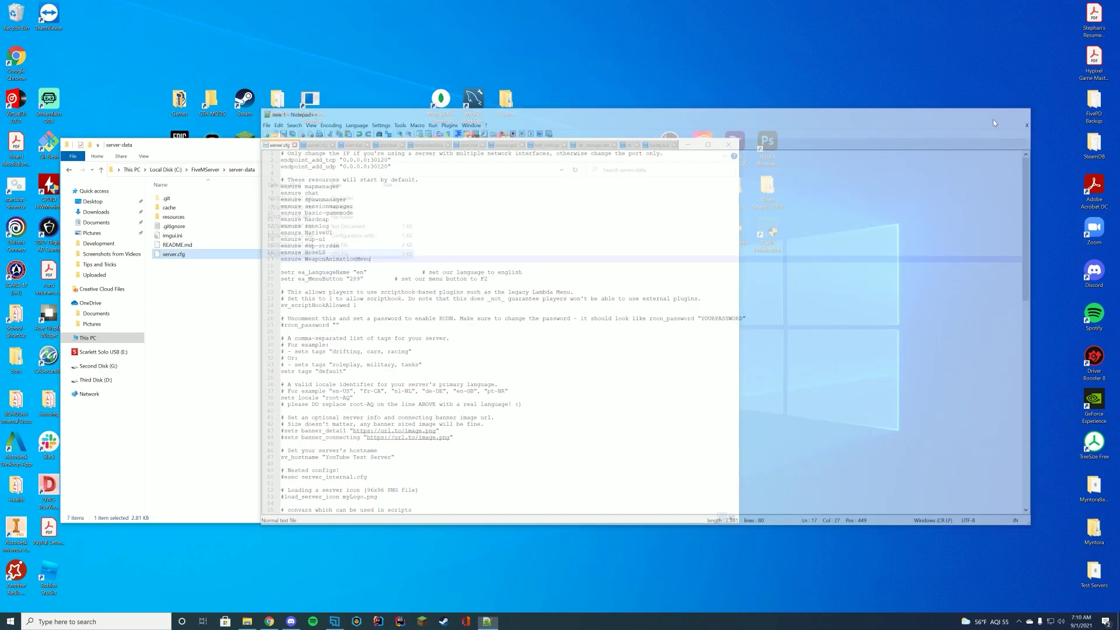
click(205, 170)
Run start.bat in FiveMServer and move the FXServer console window aside.
double_click(187, 217)
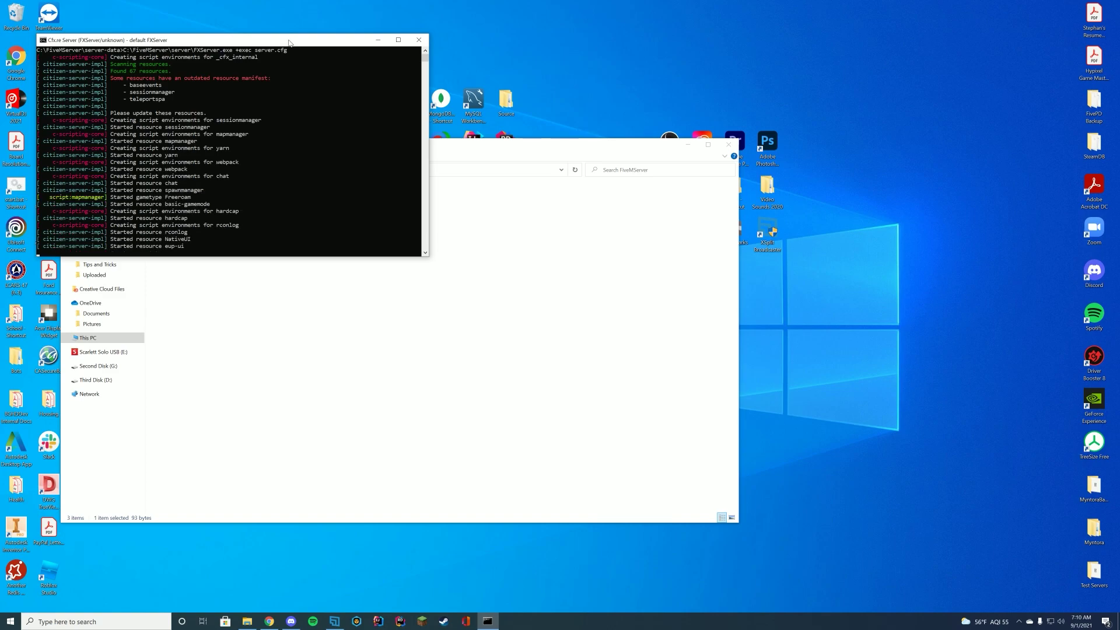
drag(290, 46, 570, 127)
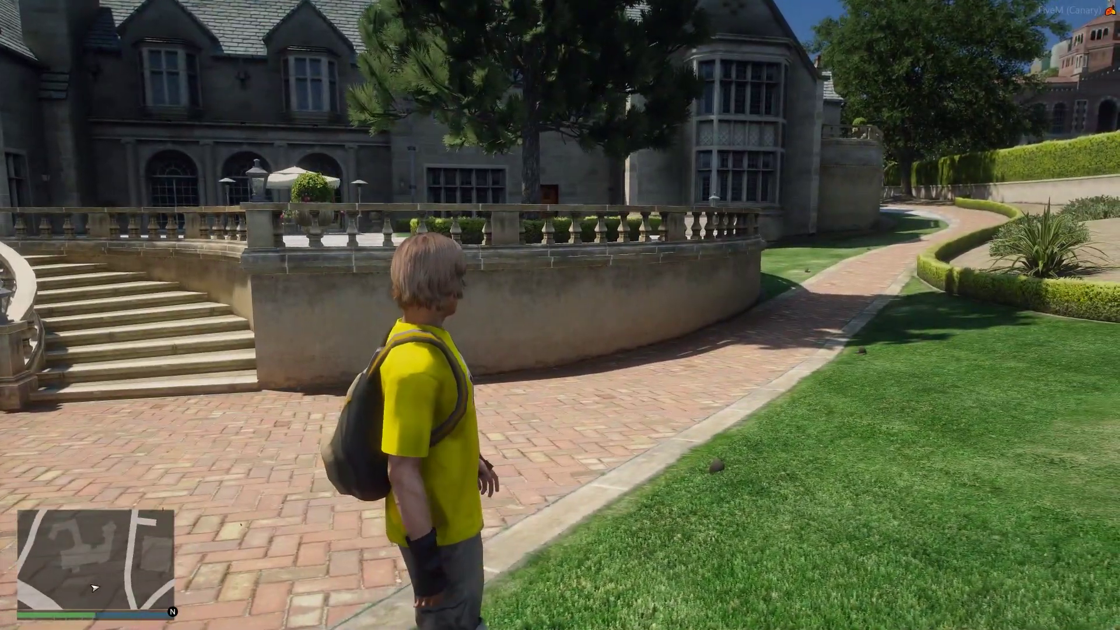
Equip the Pistol .50 from the weapon wheel and aim it.
key(Tab)
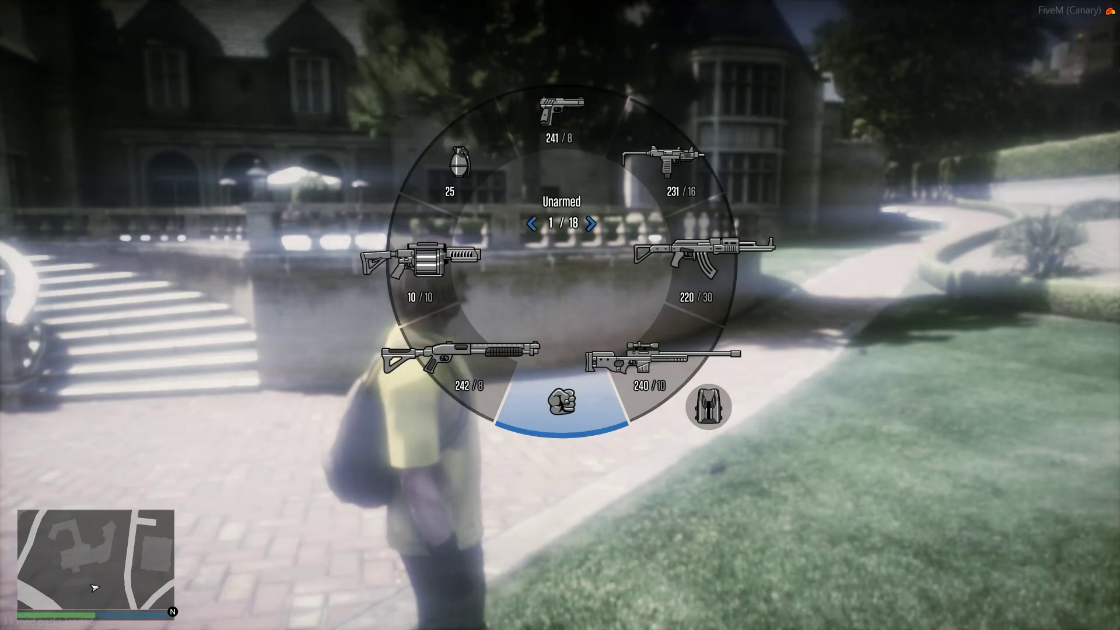
key(Tab)
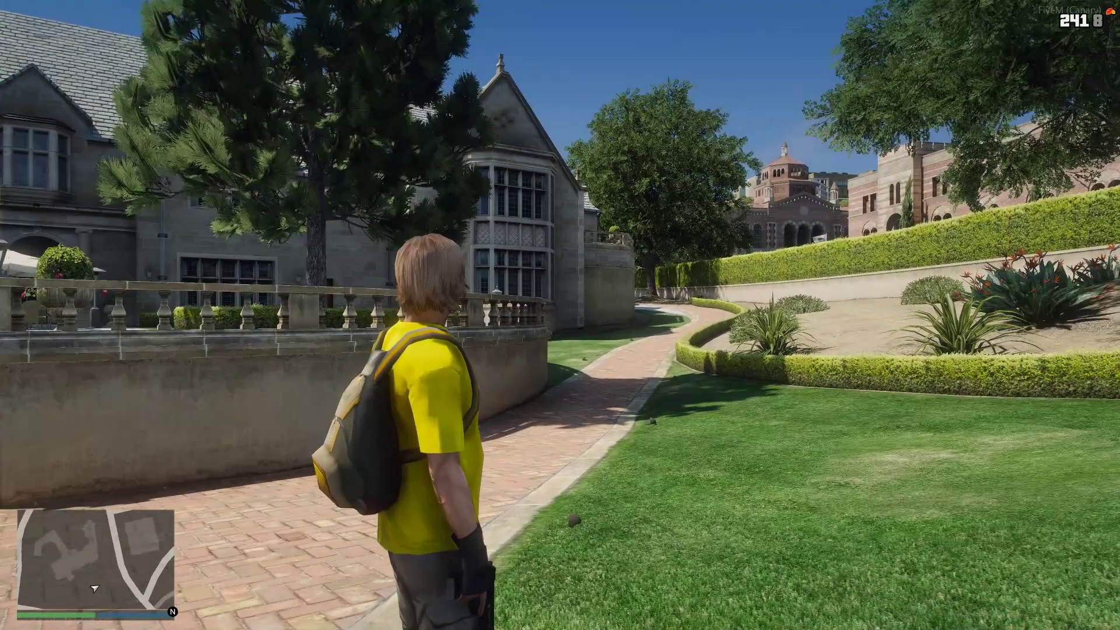
right_click(560, 315)
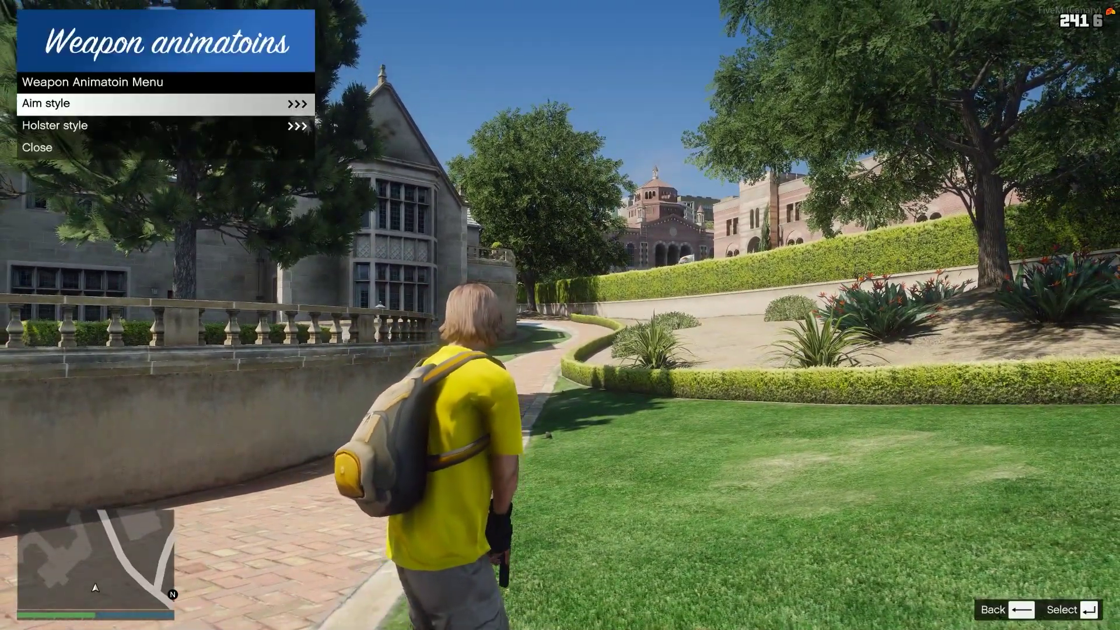
Set the pistol's aim style to Gangster in the animation menu.
key(w)
key(Down)
key(Up)
key(Return)
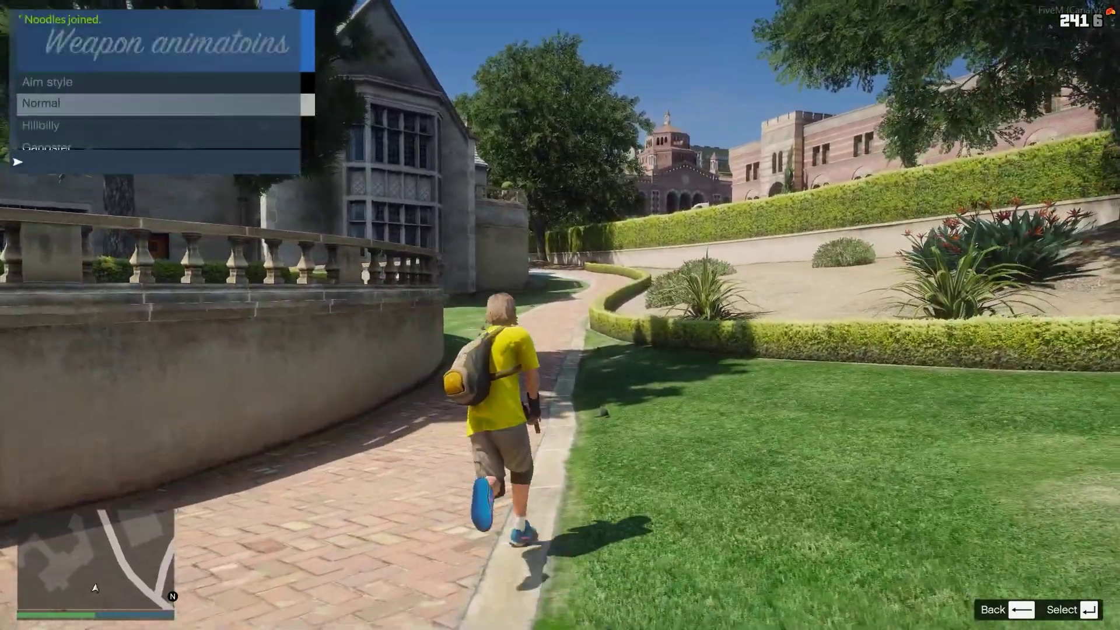
key(Down)
key(Down)
key(s)
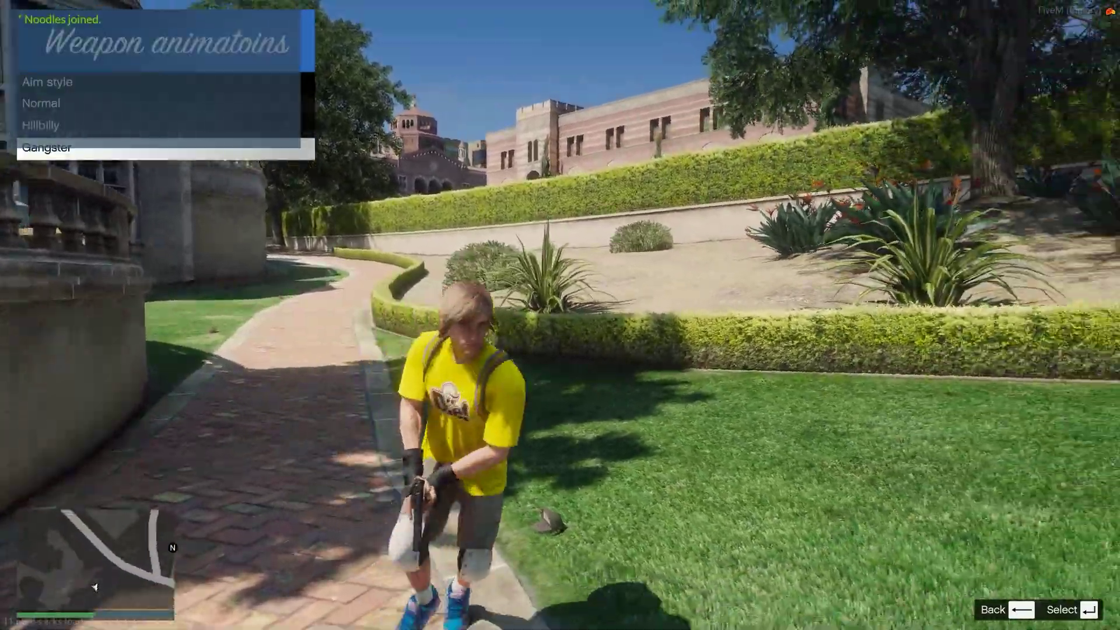
key(BackSpace)
key(w)
key(Down)
View the Holster style choices, then close the menu and holster the pistol.
key(Return)
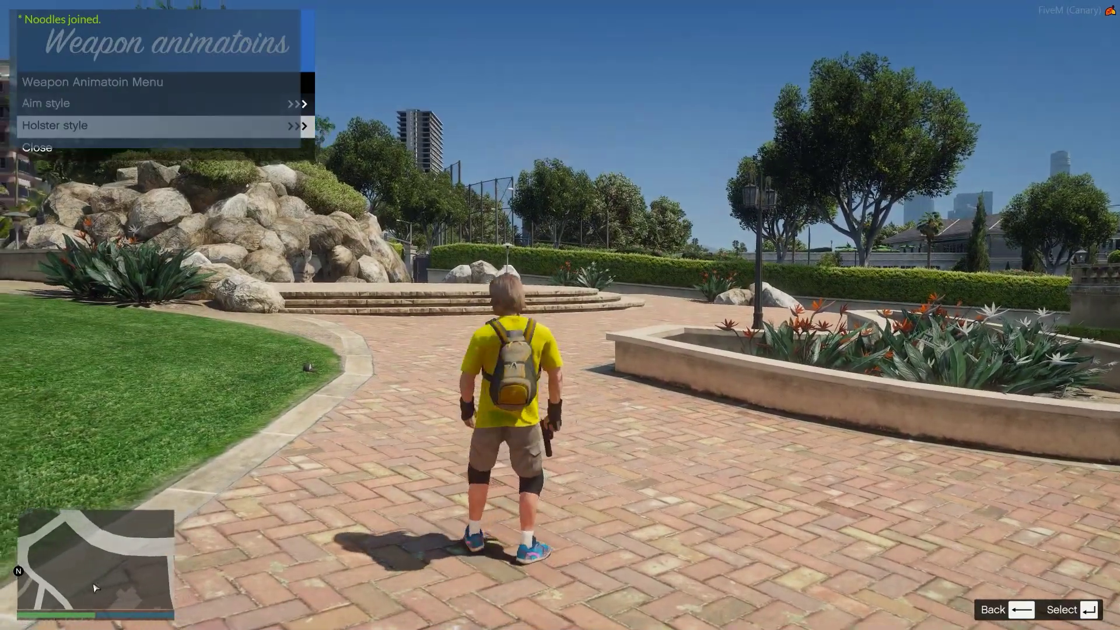
key(Tab)
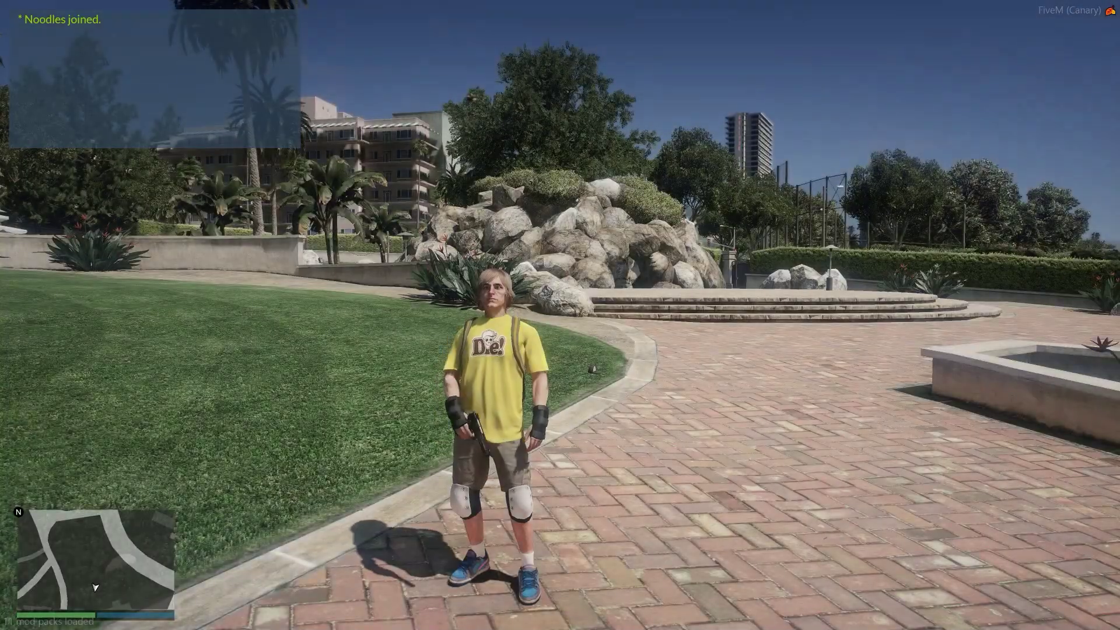
key(Tab)
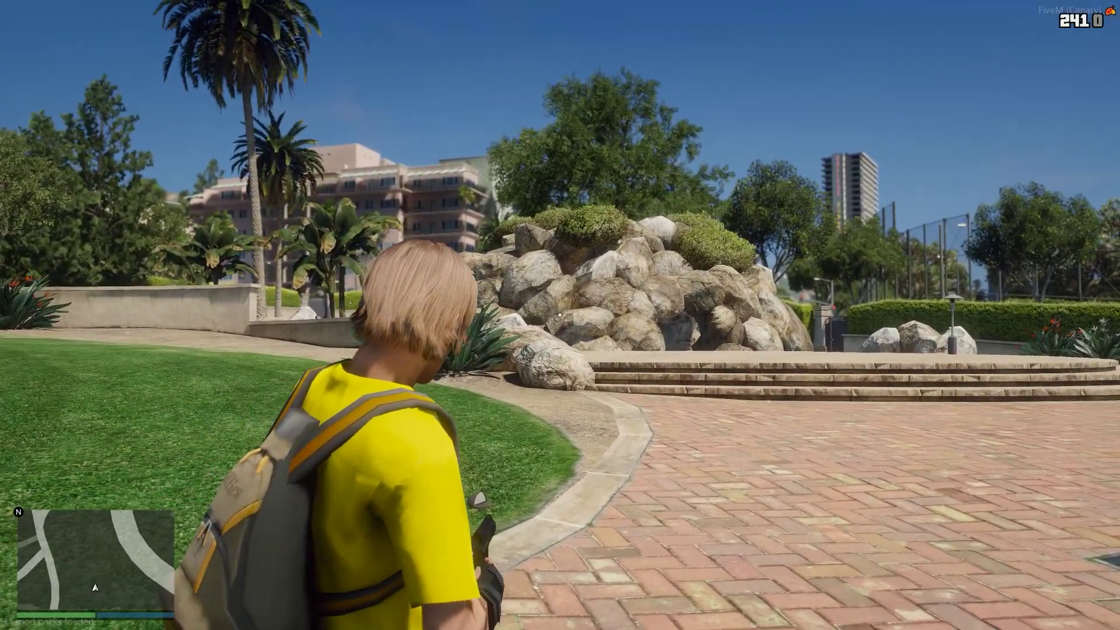
key(Tab)
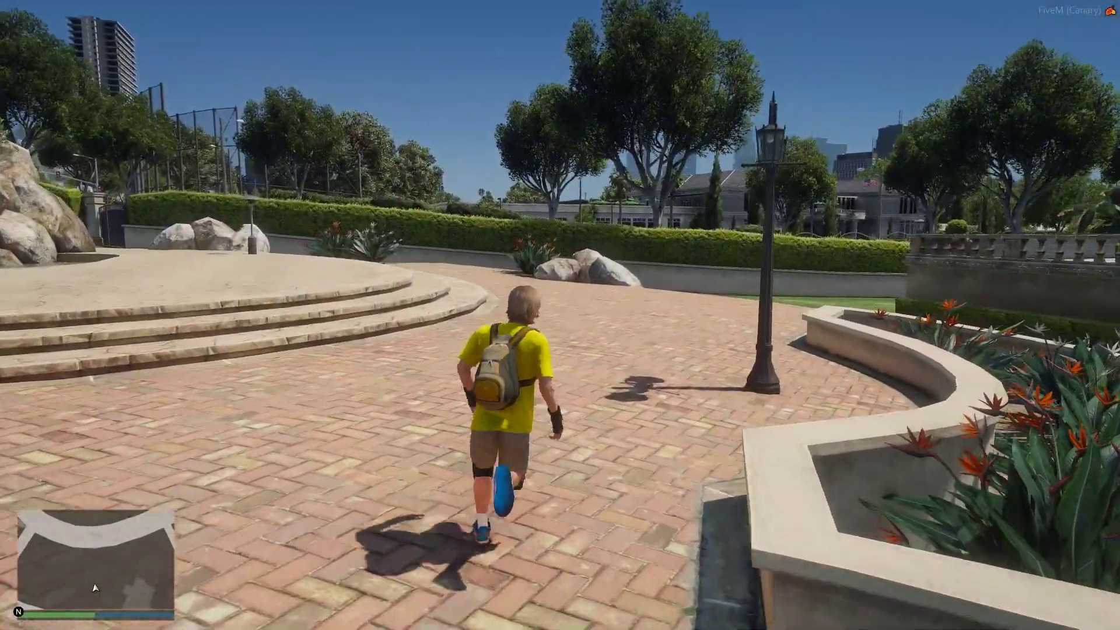